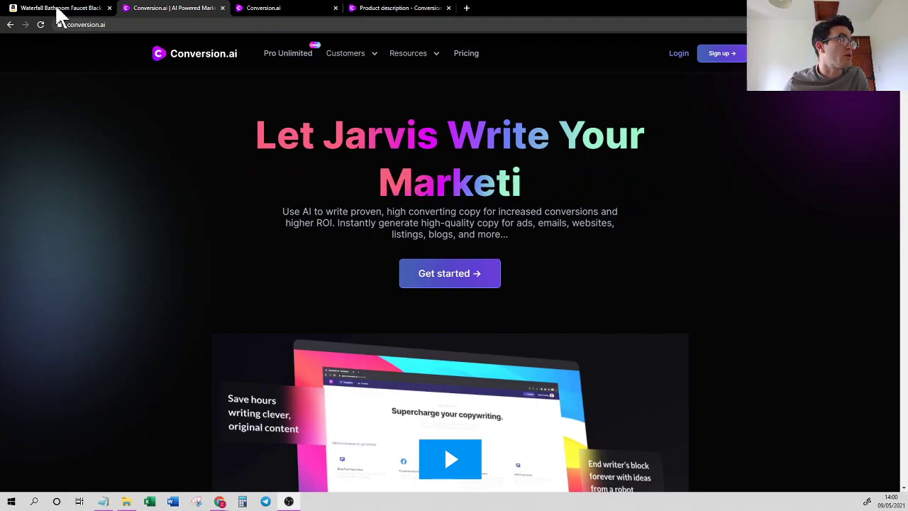
Step: On the Amazon faucet listing, highlight the Quick & Easy Installation and 360° Rotatable Head features
click(29, 9)
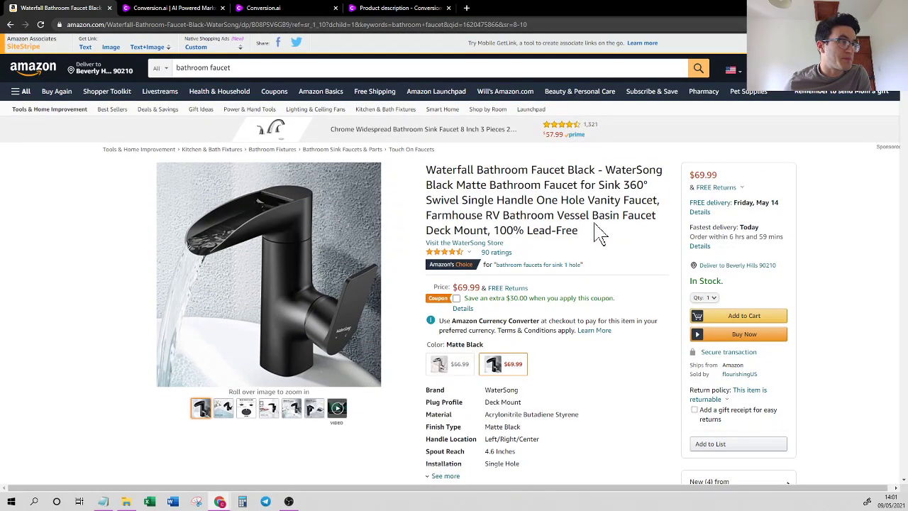
scroll(600, 231, down, 1)
scroll(600, 225, down, 4)
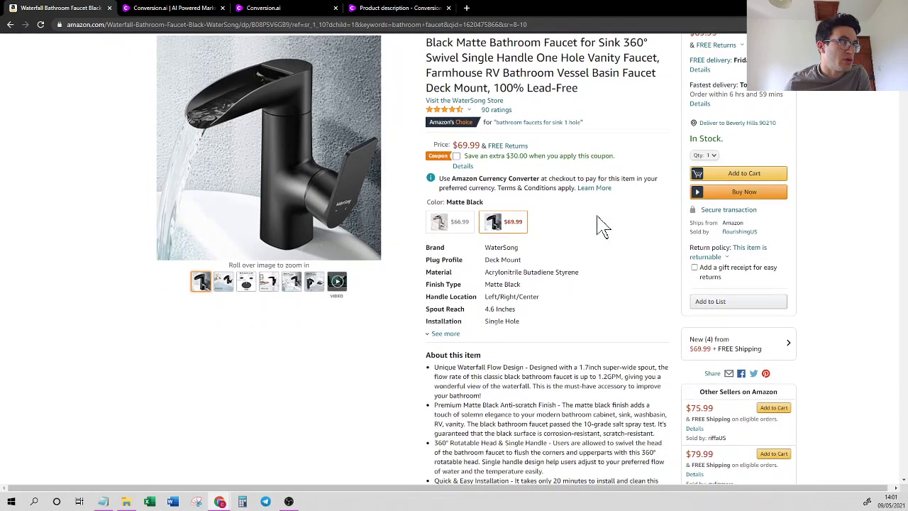
scroll(546, 256, down, 1)
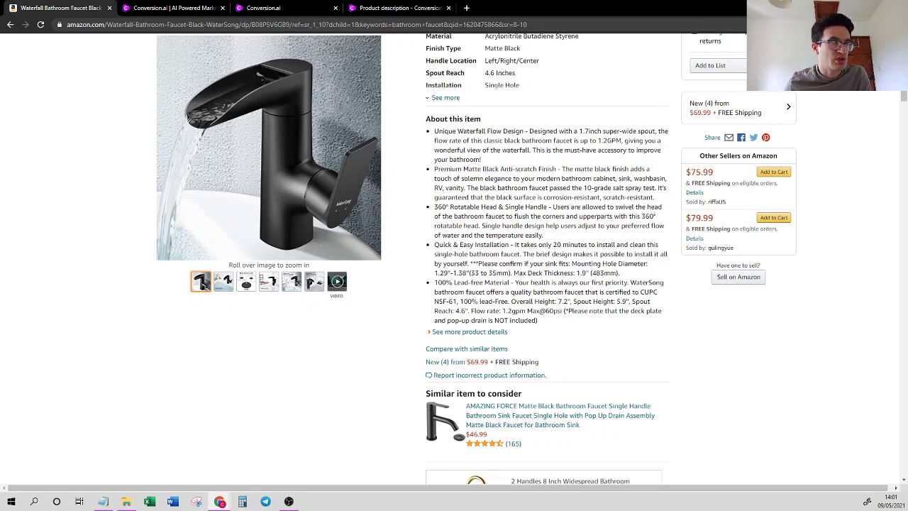
drag(509, 245, 439, 245)
mouse_move(547, 206)
mouse_down()
mouse_move(509, 216)
mouse_move(440, 217)
mouse_move(437, 206)
mouse_up()
Step: Scroll through the About this item bullets and clear the feature highlight
scroll(487, 229, down, 1)
scroll(487, 230, down, 2)
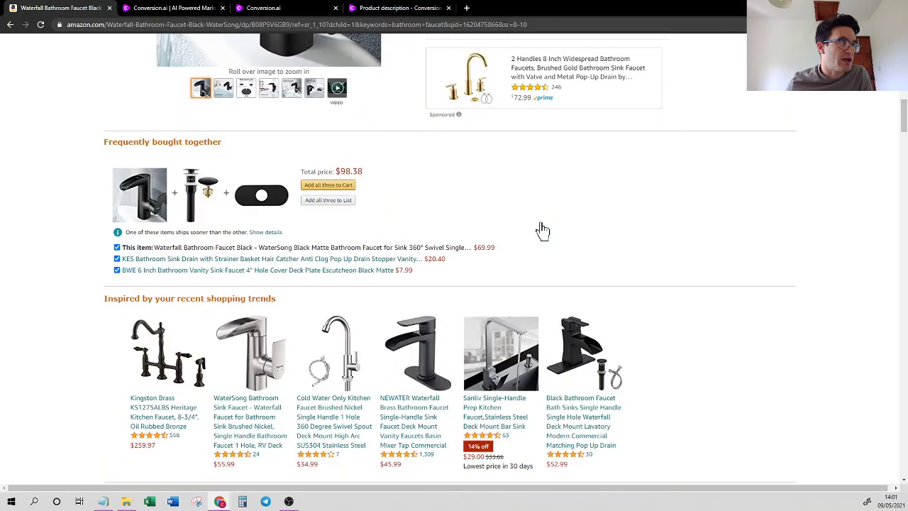
scroll(543, 237, down, 5)
scroll(539, 234, down, 4)
scroll(539, 238, down, 5)
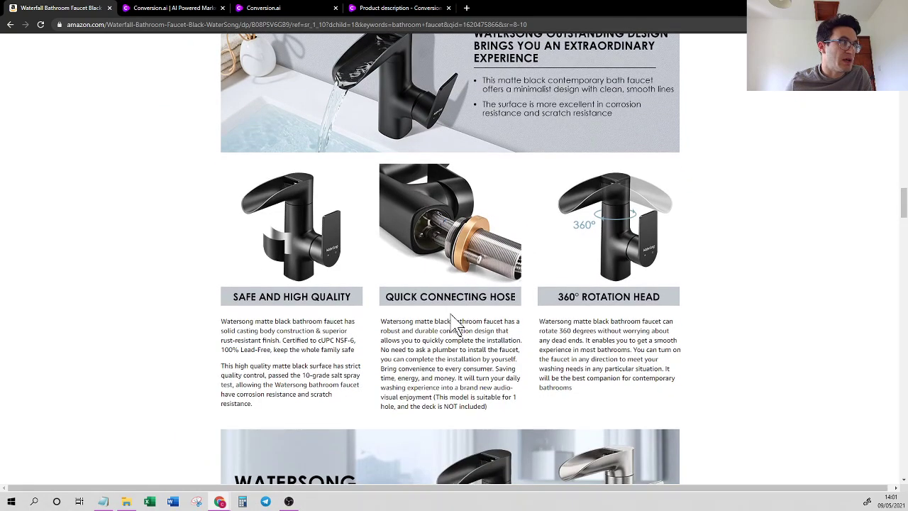
scroll(450, 259, up, 1)
scroll(450, 259, up, 3)
scroll(450, 259, up, 2)
scroll(450, 259, up, 2)
scroll(450, 259, up, 2)
scroll(450, 259, up, 3)
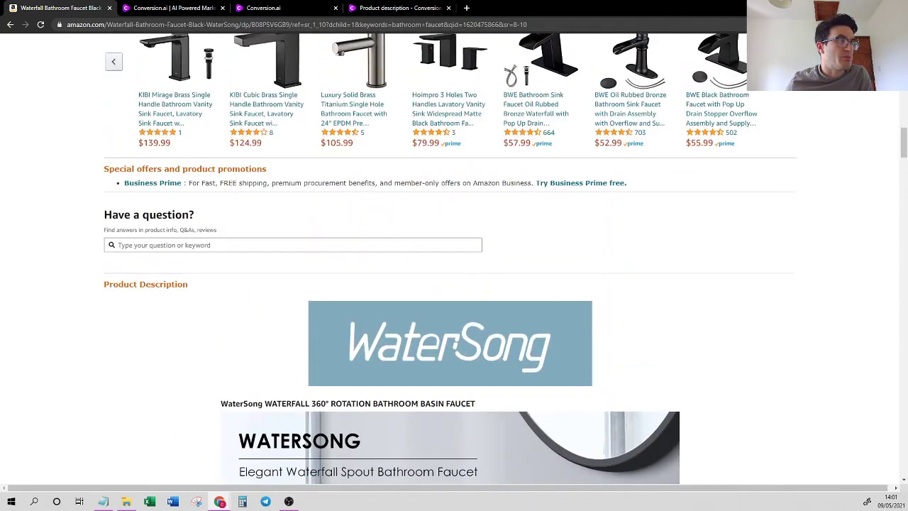
scroll(450, 259, up, 3)
scroll(449, 259, up, 2)
scroll(450, 259, up, 2)
scroll(450, 259, up, 3)
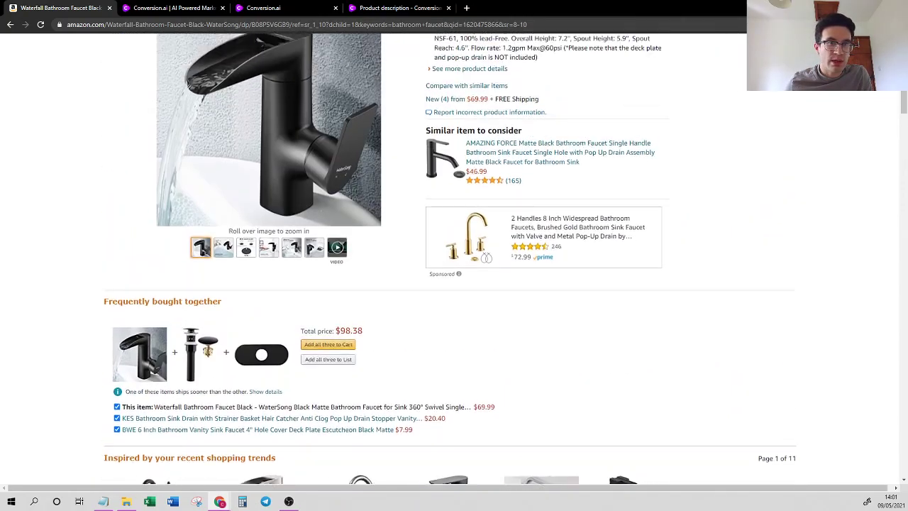
scroll(449, 259, up, 3)
scroll(450, 259, up, 2)
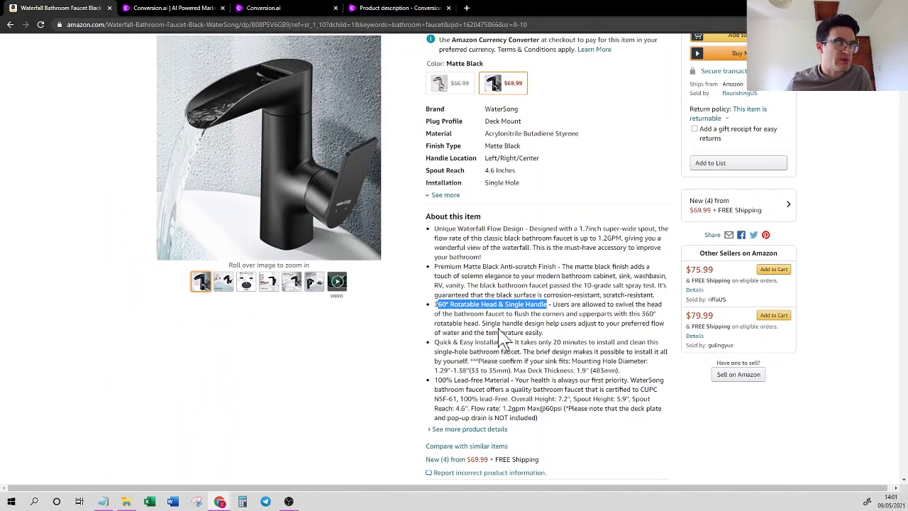
click(501, 337)
scroll(505, 339, up, 1)
scroll(506, 339, down, 1)
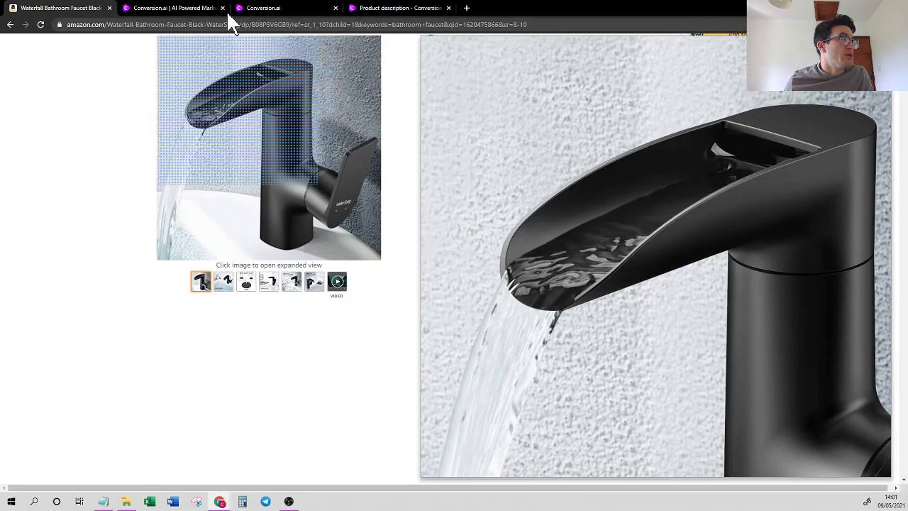
Step: Close the extra Conversion.ai landing page and filter the dashboard to Ecommerce templates
click(224, 13)
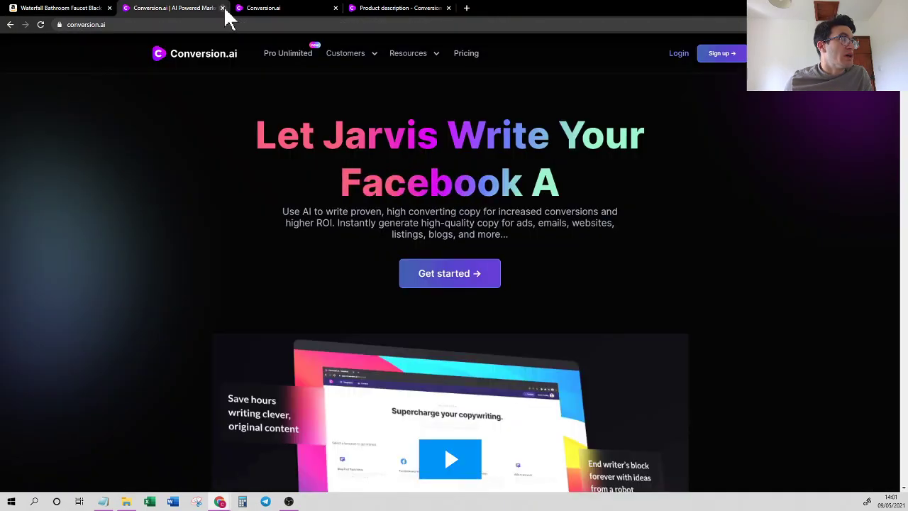
click(223, 9)
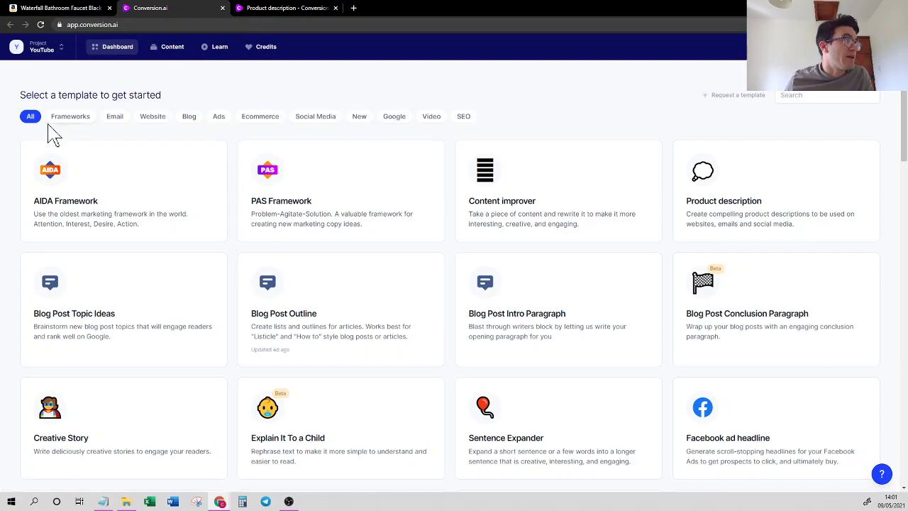
mouse_move(124, 309)
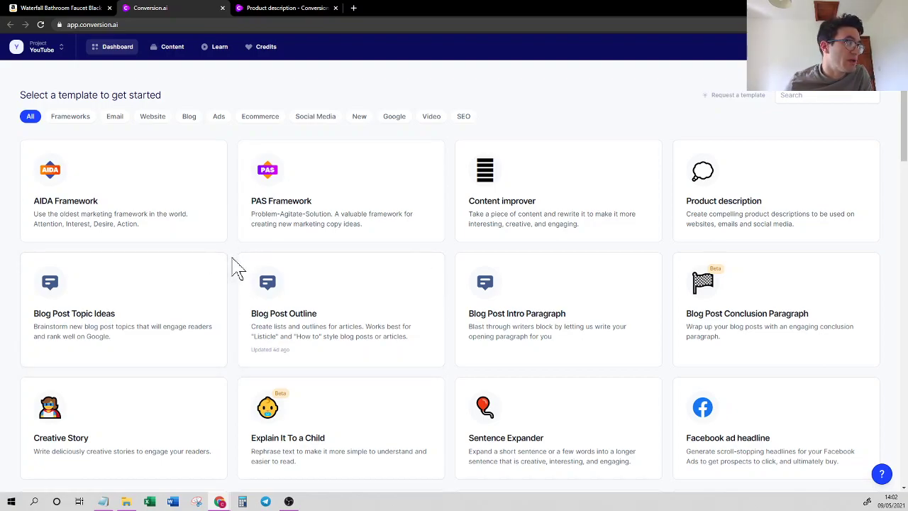
click(255, 122)
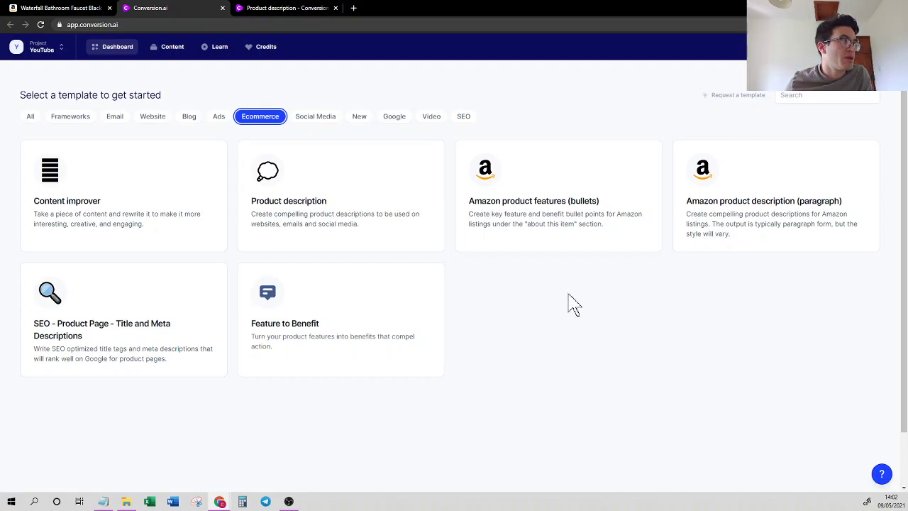
mouse_move(341, 195)
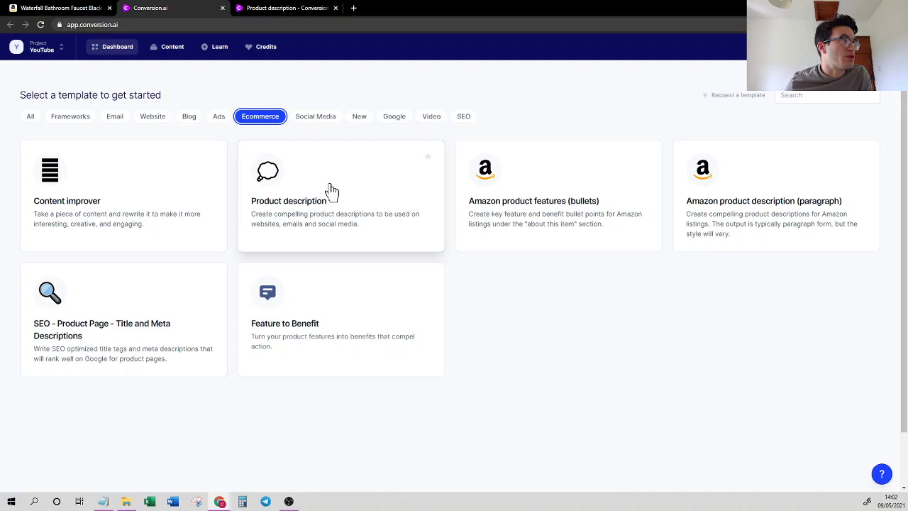
Step: Enter 'Waterfall Bathroom Faucet' as the product name and move to the product details field
click(282, 11)
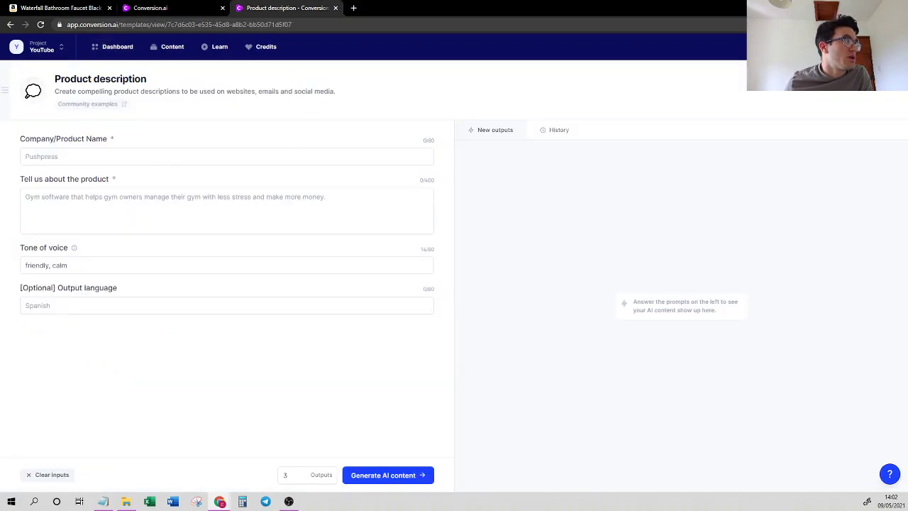
click(142, 156)
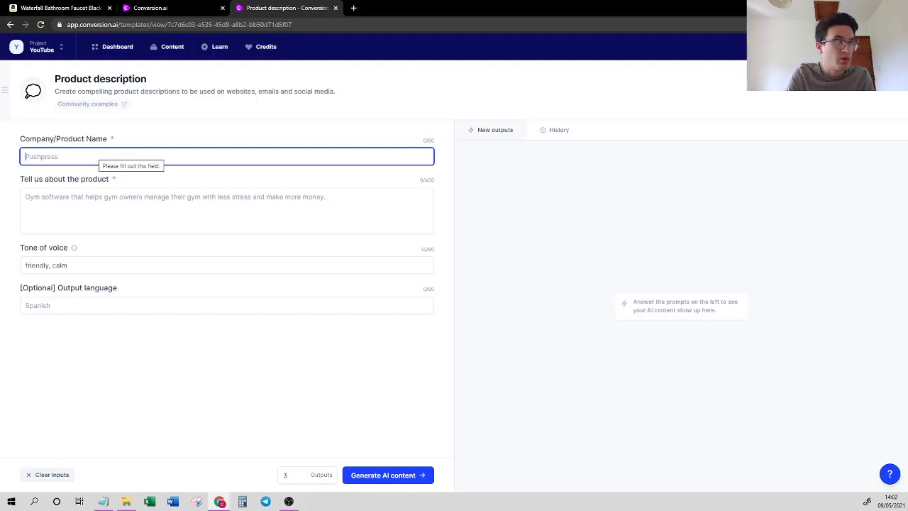
text(Waterfall Bathroom Faucet)
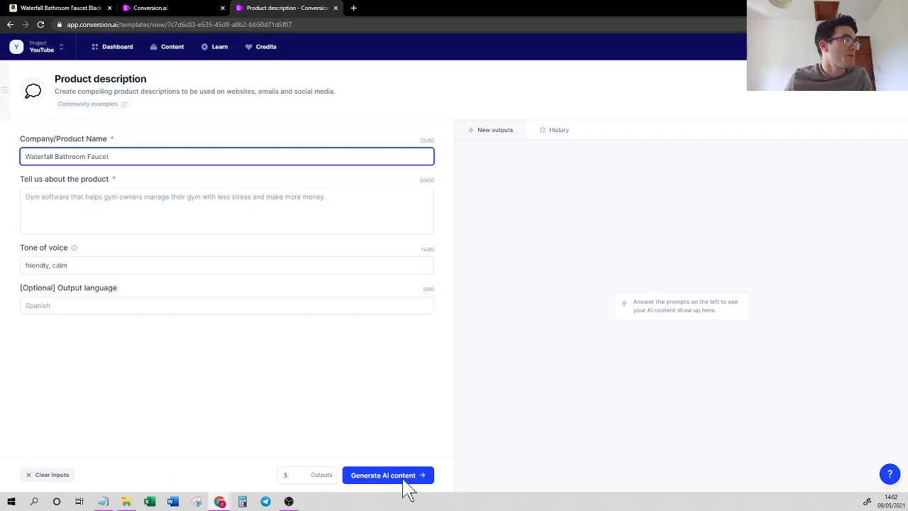
click(93, 265)
key(shift+Tab)
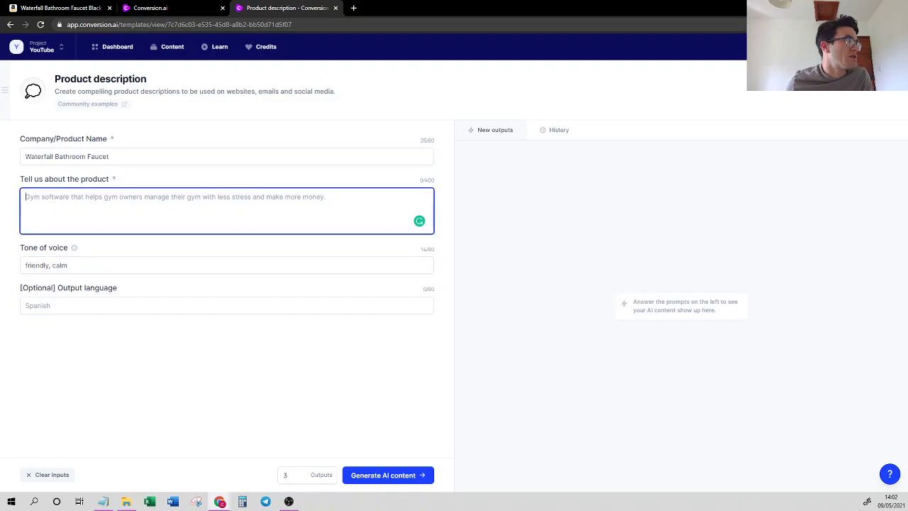
drag(21, 178, 114, 181)
click(87, 177)
click(62, 8)
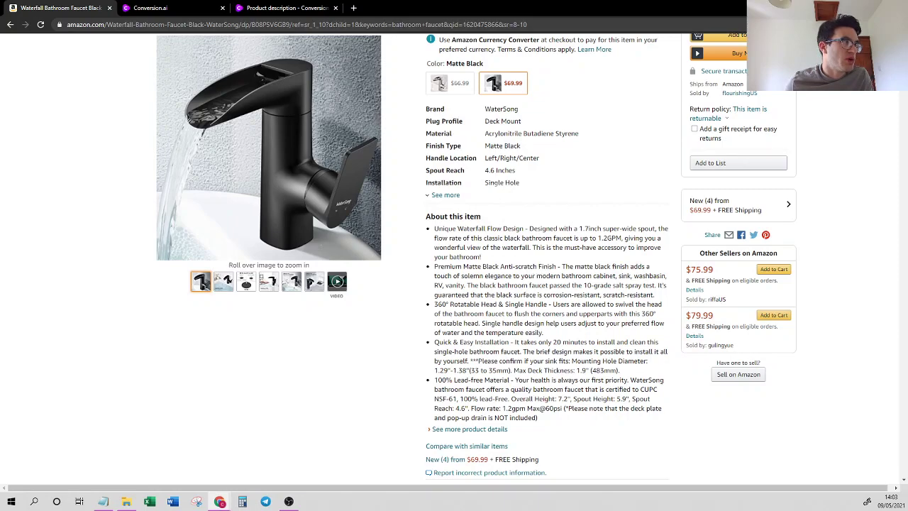
Step: Copy the Unique Waterfall Flow Design heading and the corrosion/scratch-resistance claim into the product details
drag(523, 228, 434, 228)
key(ctrl+c)
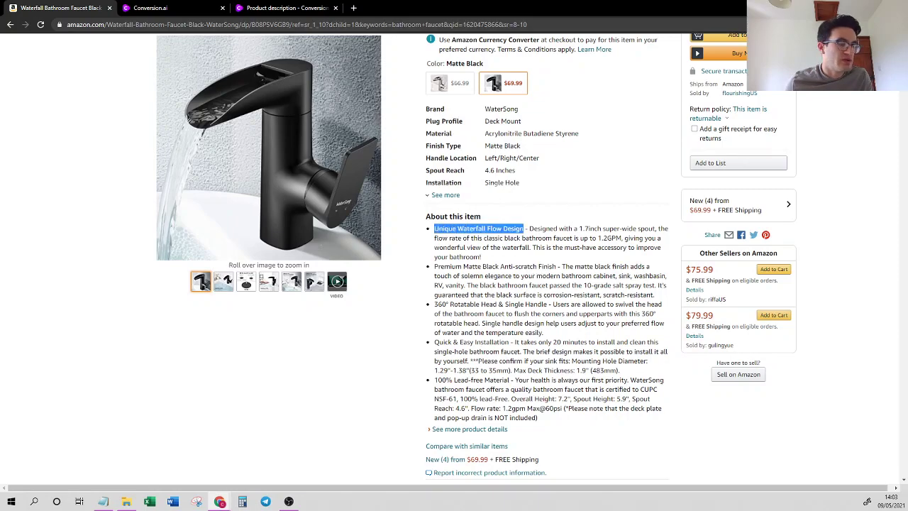
click(284, 8)
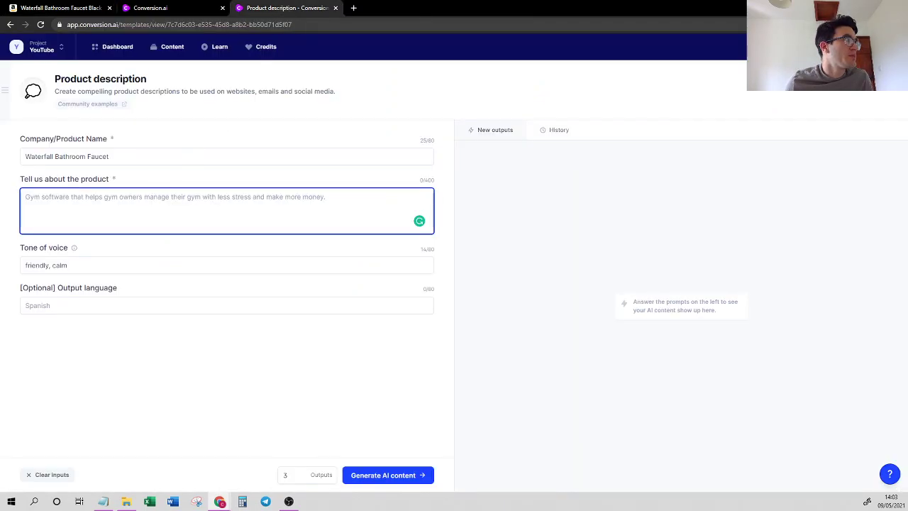
key(ctrl+v)
text(.)
click(97, 10)
mouse_move(269, 148)
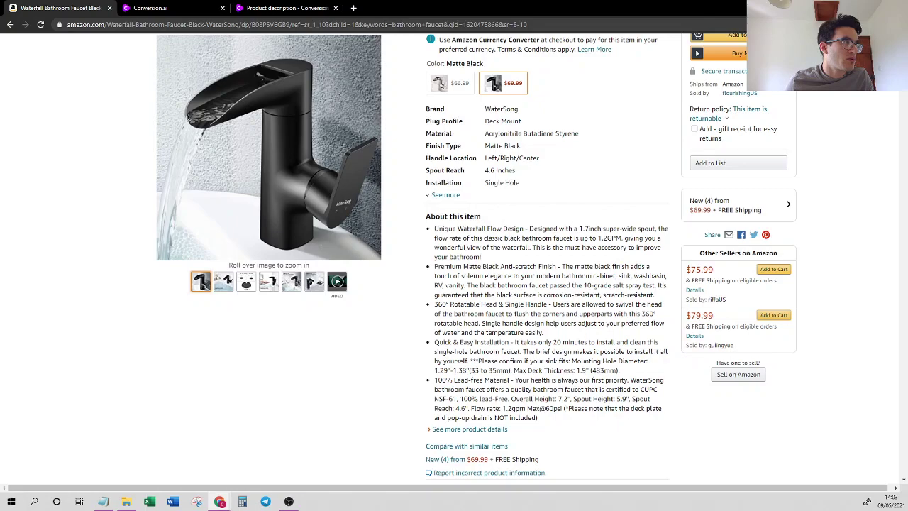
drag(484, 294, 652, 294)
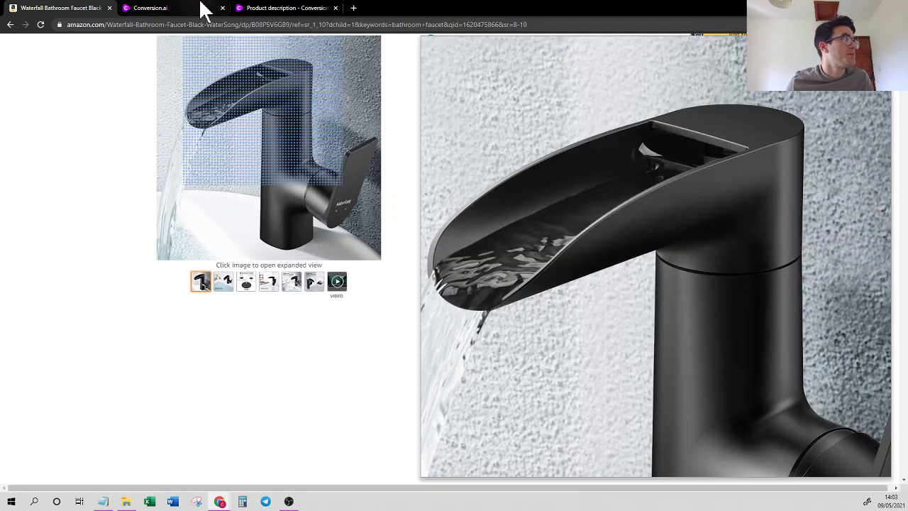
click(280, 8)
text(the black surface is corrosion-resistant, scratch-resistant)
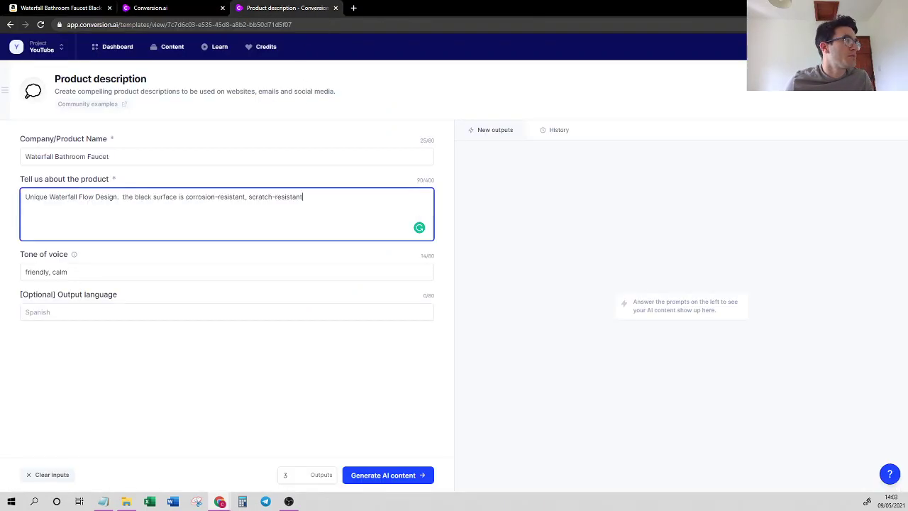
Step: Add the flow-and-temperature sentence to the details and select 'It takes only 20 minutes to install'
click(59, 8)
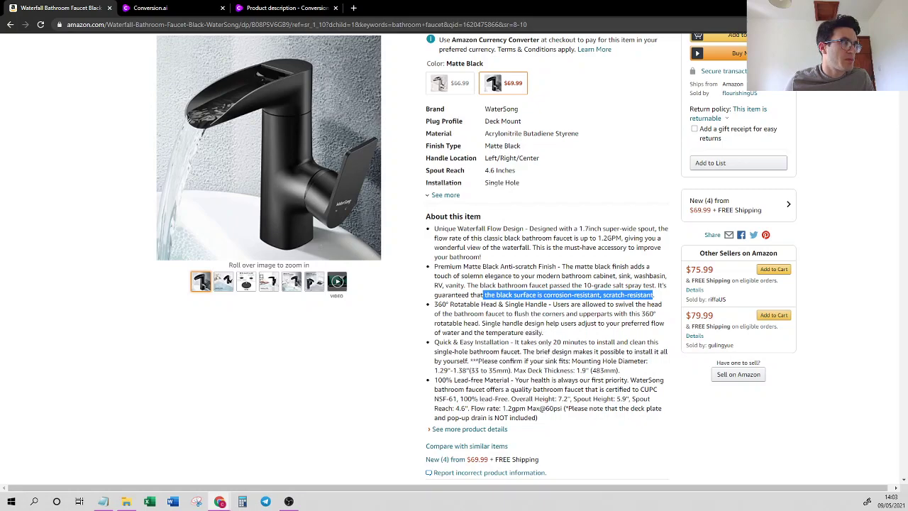
click(543, 332)
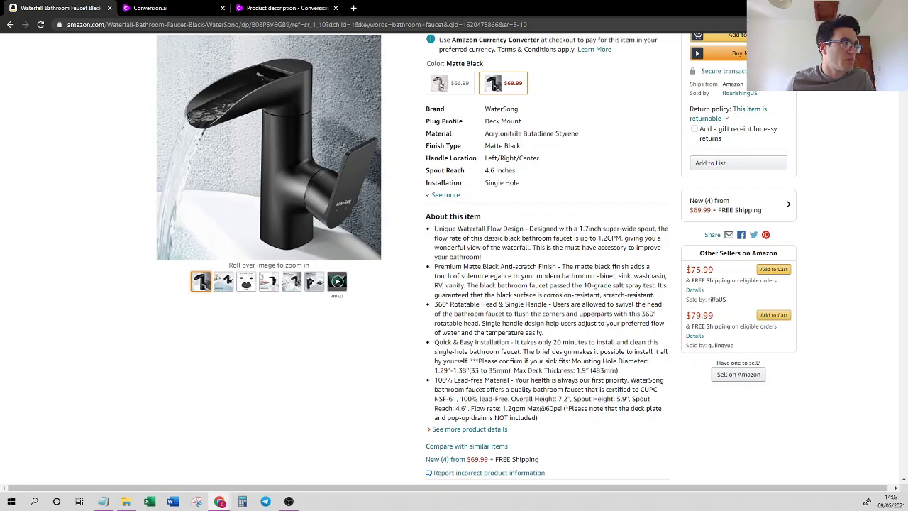
drag(544, 332, 482, 324)
key(ctrl+c)
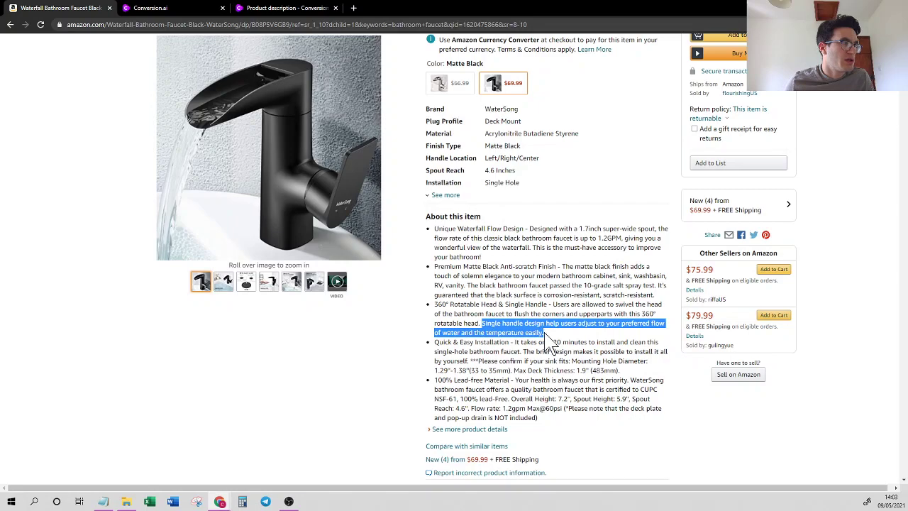
click(284, 8)
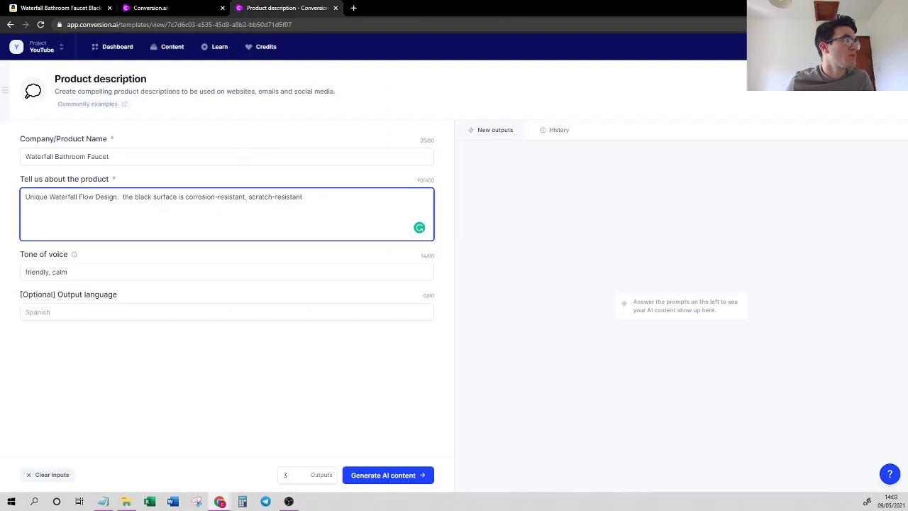
key(ctrl+v)
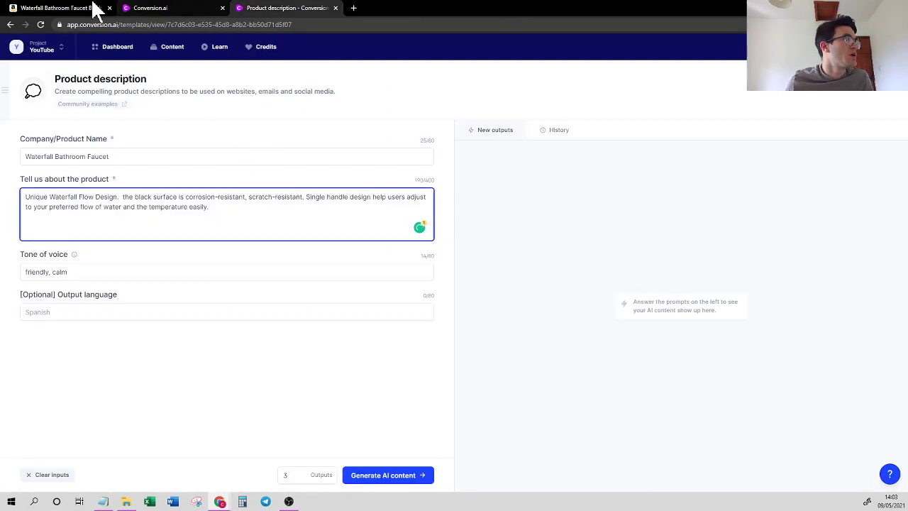
click(95, 8)
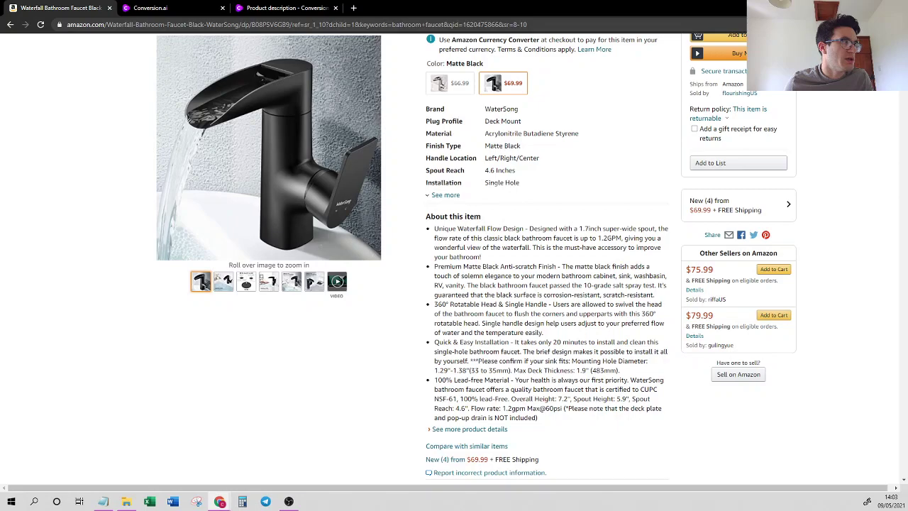
drag(434, 342, 598, 342)
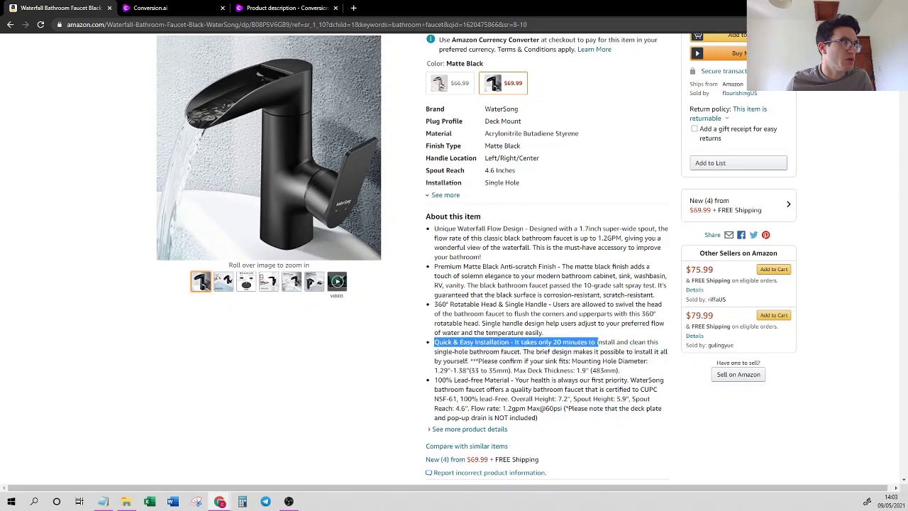
click(598, 342)
drag(515, 342, 616, 342)
key(ctrl+c)
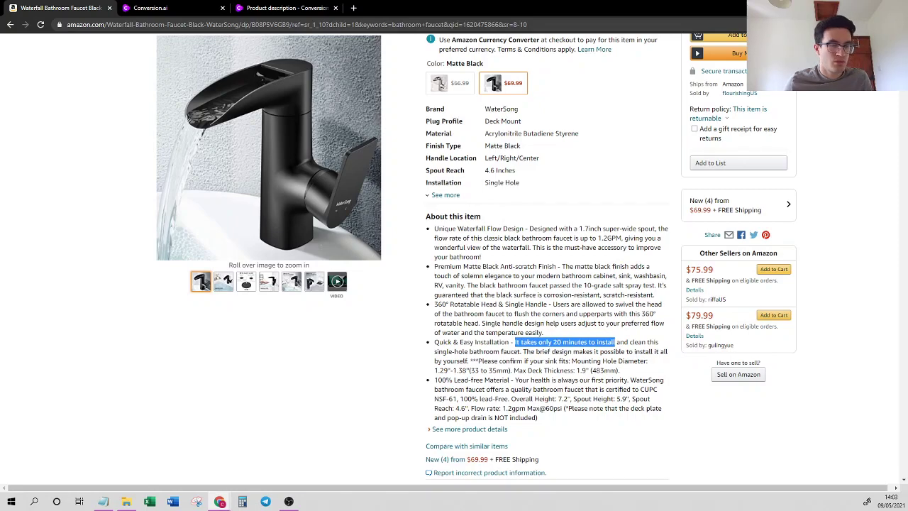
click(317, 10)
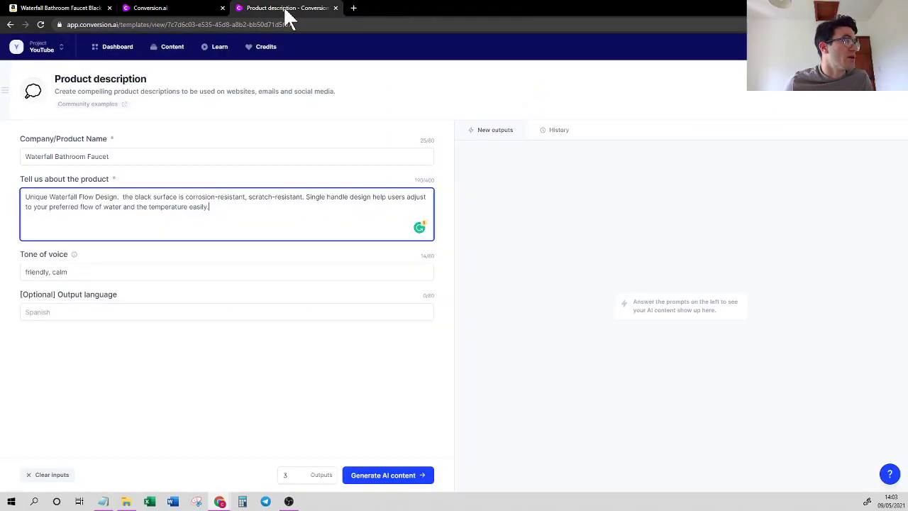
Step: Add the 20-minute install phrase with ', no need for a plumber.' and split features onto dash lines
key(ctrl+v)
text(, no need for a)
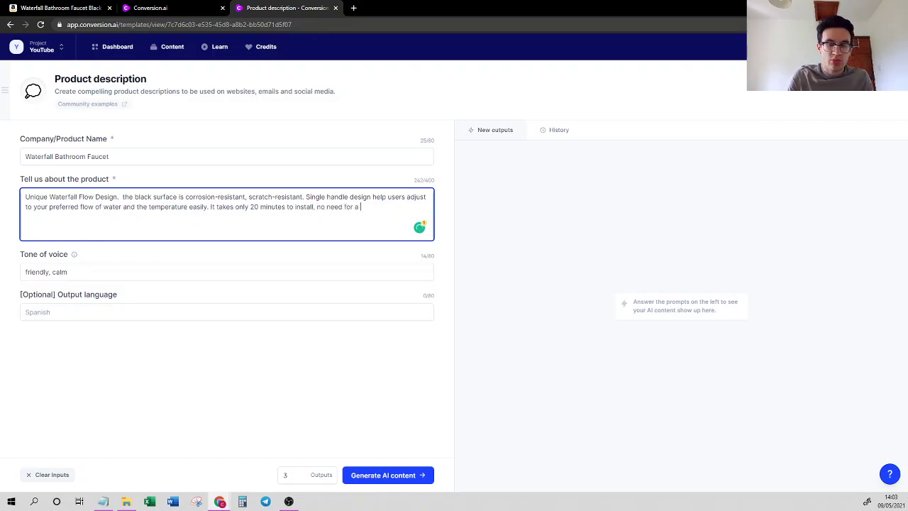
text( plumber.)
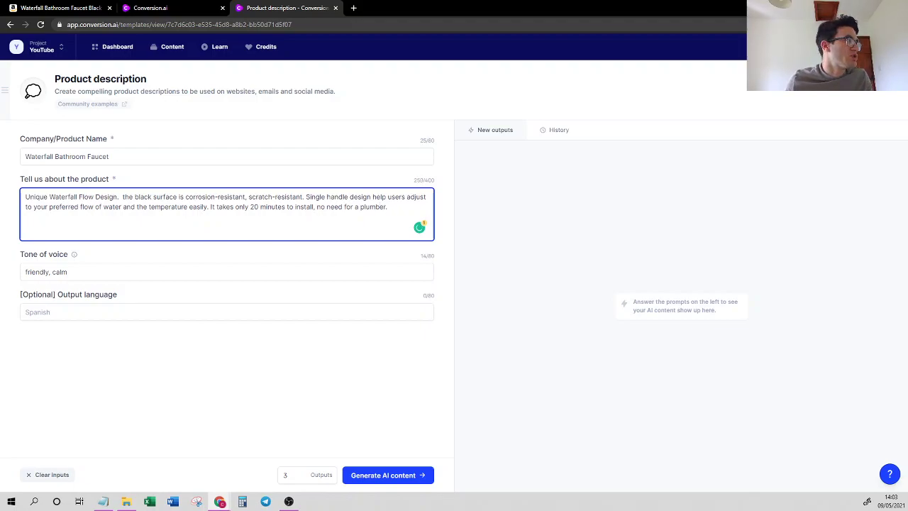
key(BackSpace)
key(BackSpace)
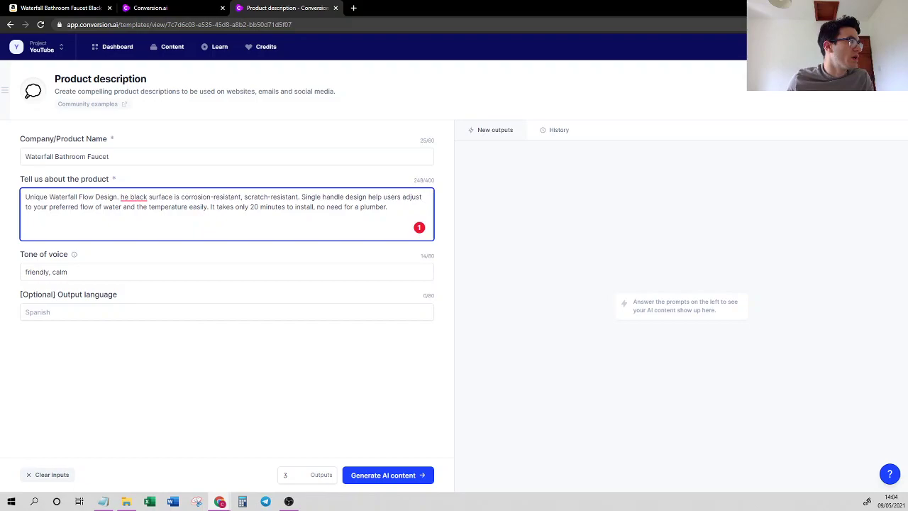
text(-)
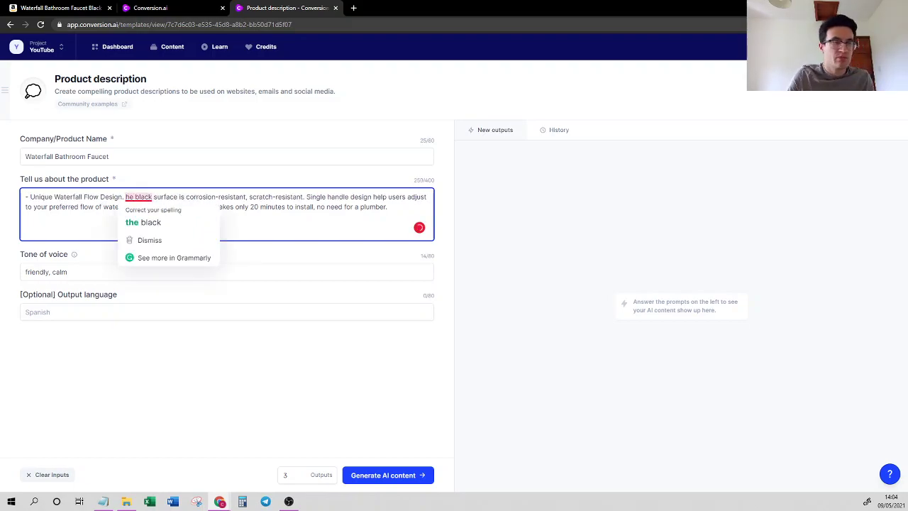
key(Return)
text(- )
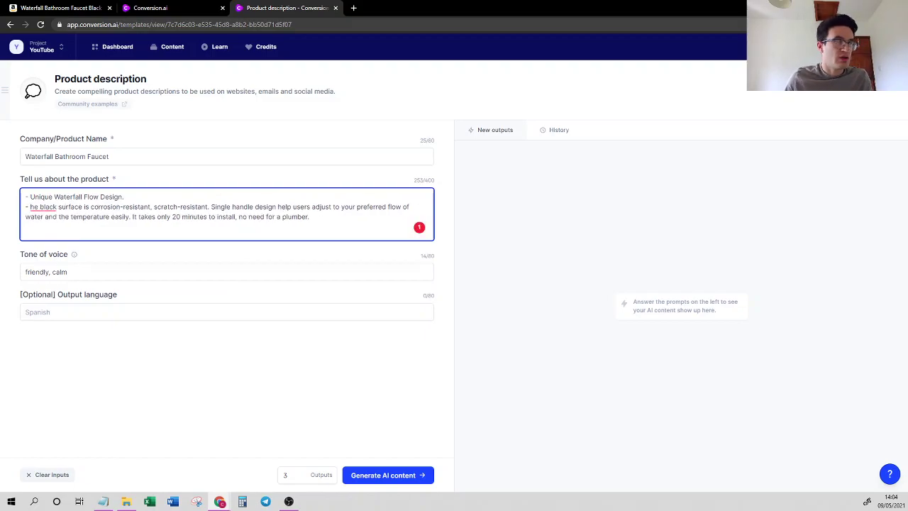
text(T)
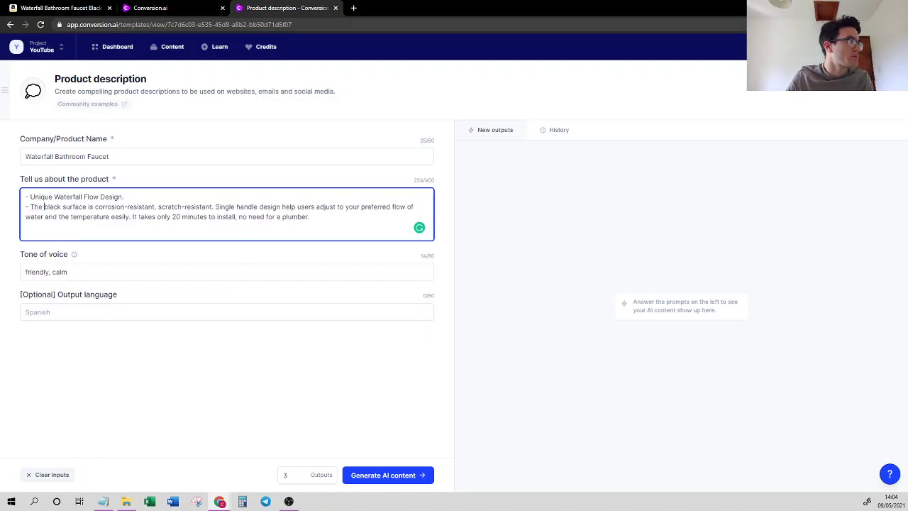
text(matte )
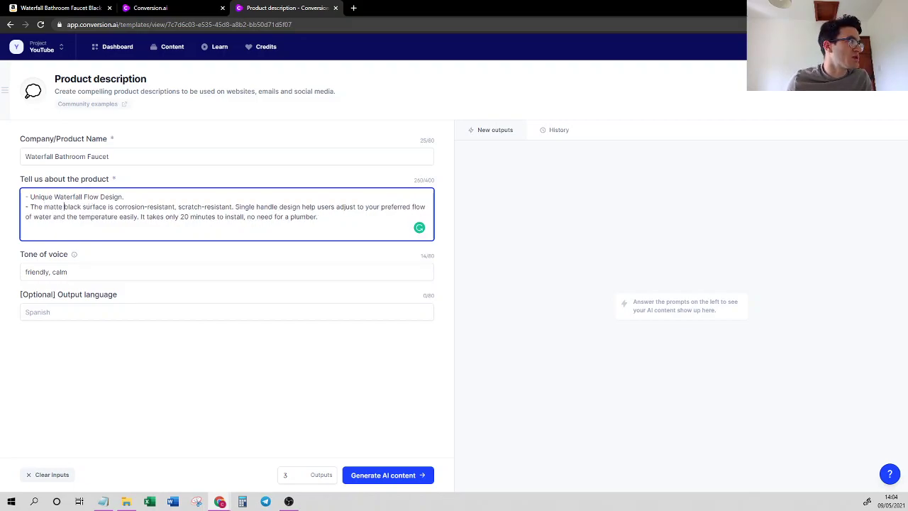
text( and)
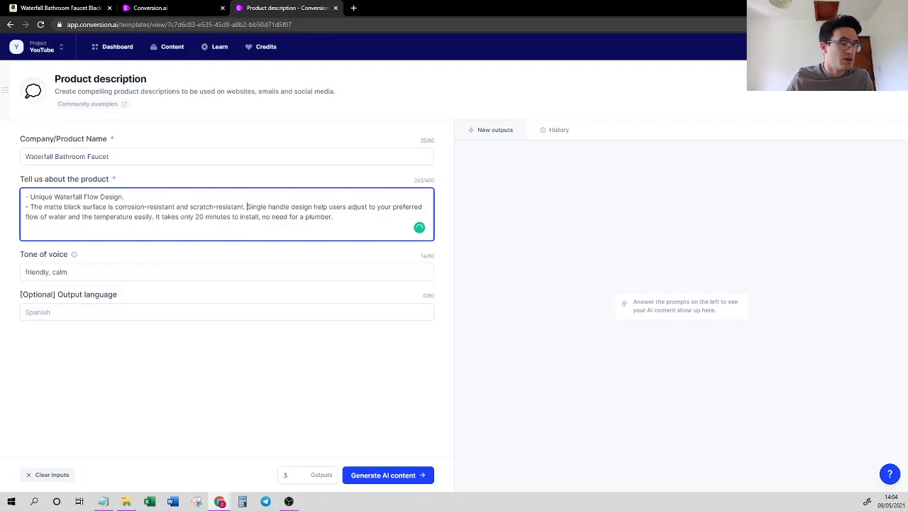
key(BackSpace)
key(BackSpace)
key(Return)
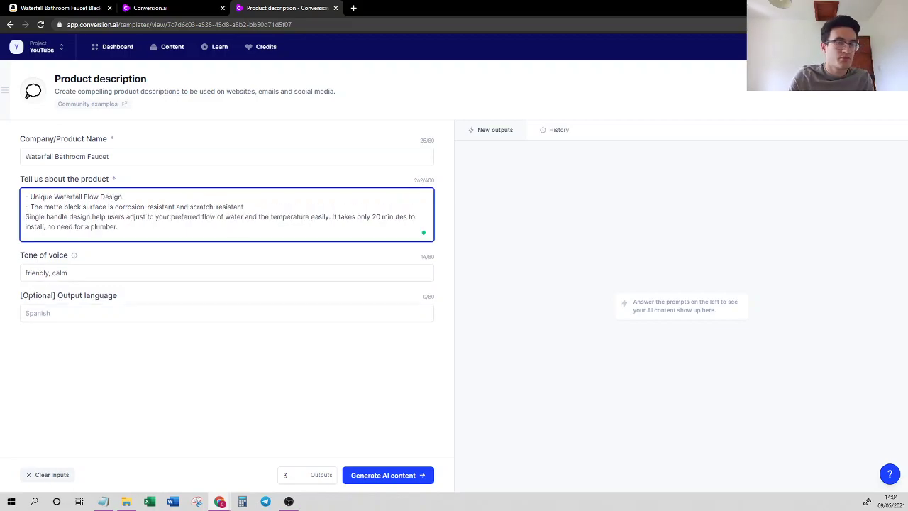
text(-)
key(BackSpace)
key(BackSpace)
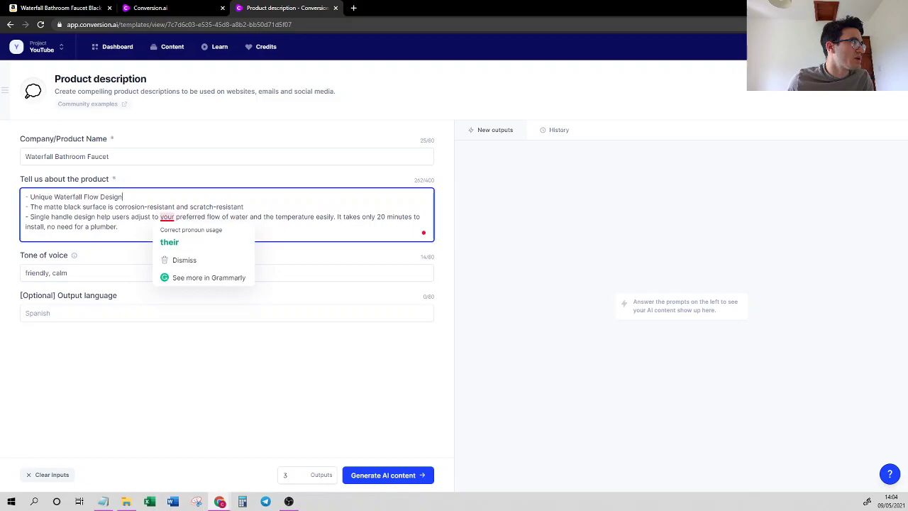
Step: Put the installation sentence on its own dash line and replace 'surface' with 'material is'
click(169, 242)
double_click(156, 216)
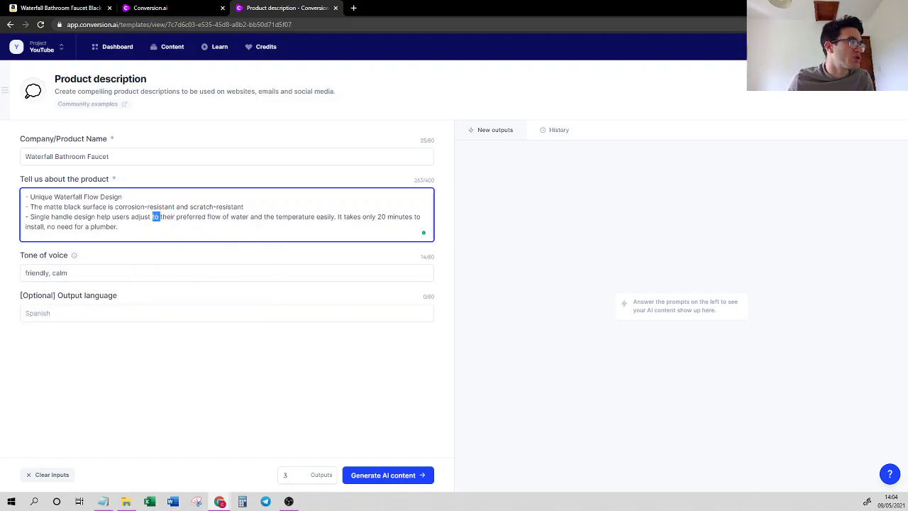
click(338, 216)
key(Return)
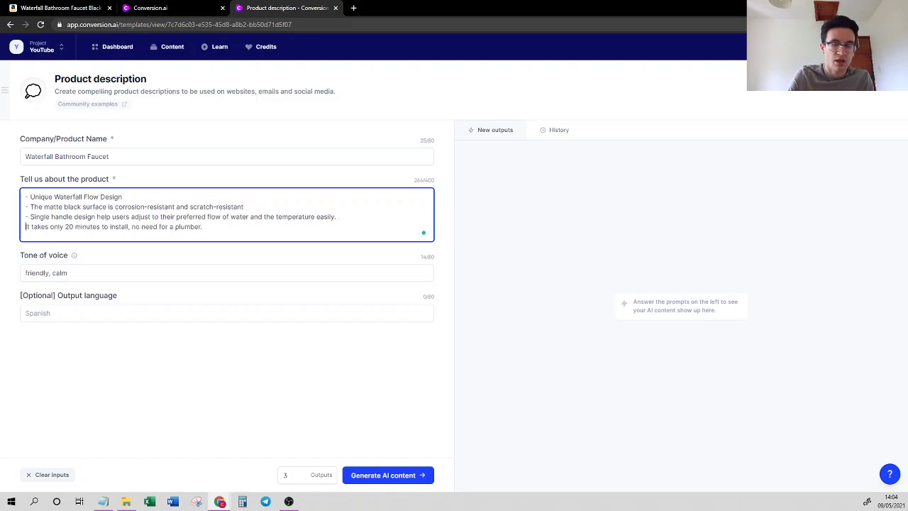
text(-)
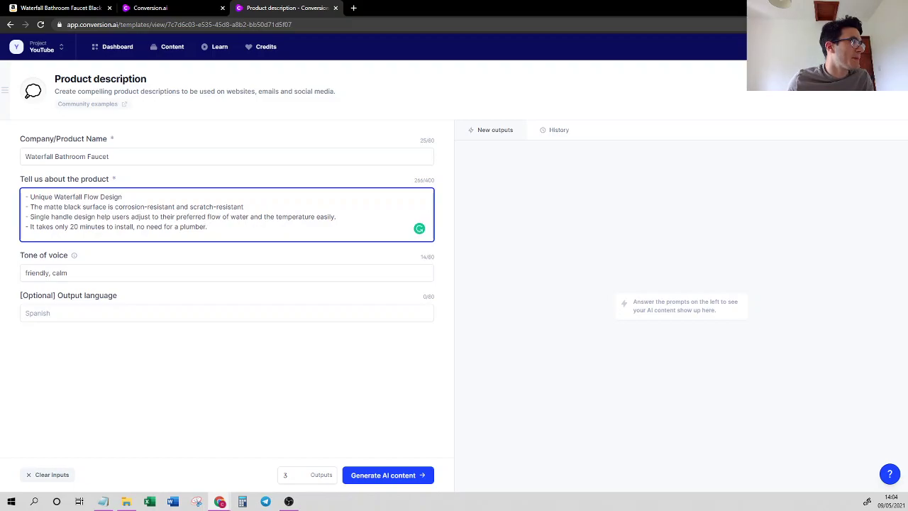
double_click(94, 207)
key(BackSpace)
text(material is)
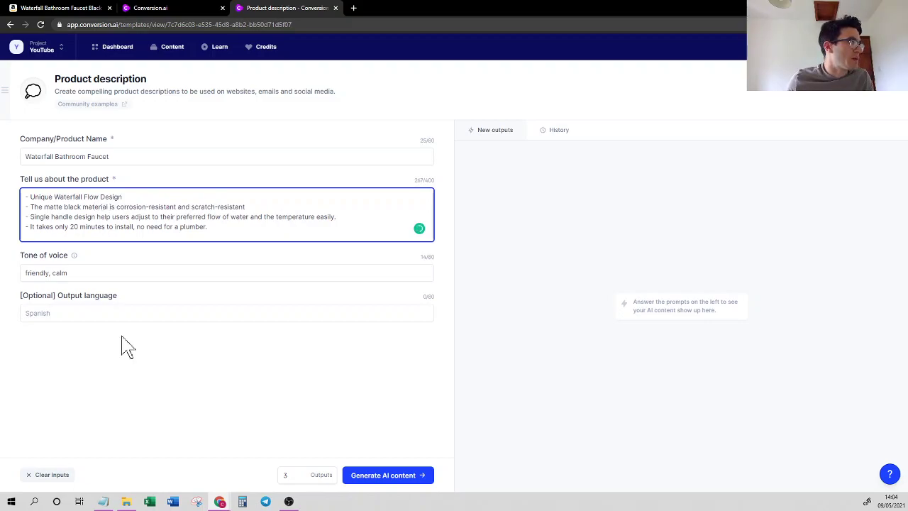
click(291, 471)
Step: Generate AI content with Outputs set to 3 from the bullet-point details
click(351, 478)
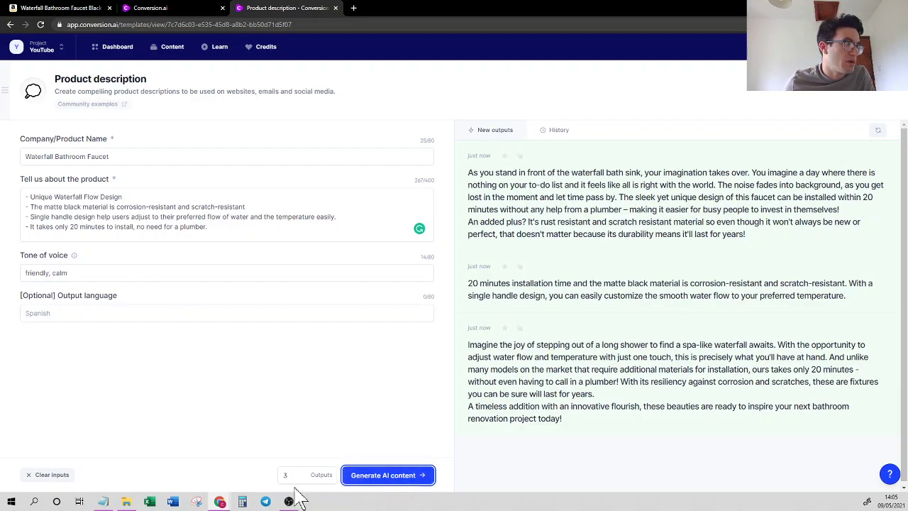
Step: Generate a second batch of faucet descriptions and scroll the New outputs panel to read them
click(355, 477)
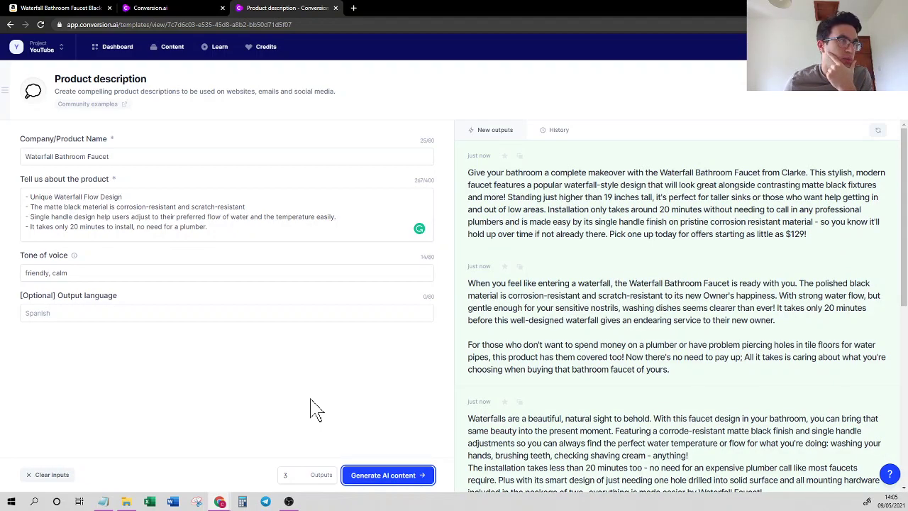
mouse_move(587, 325)
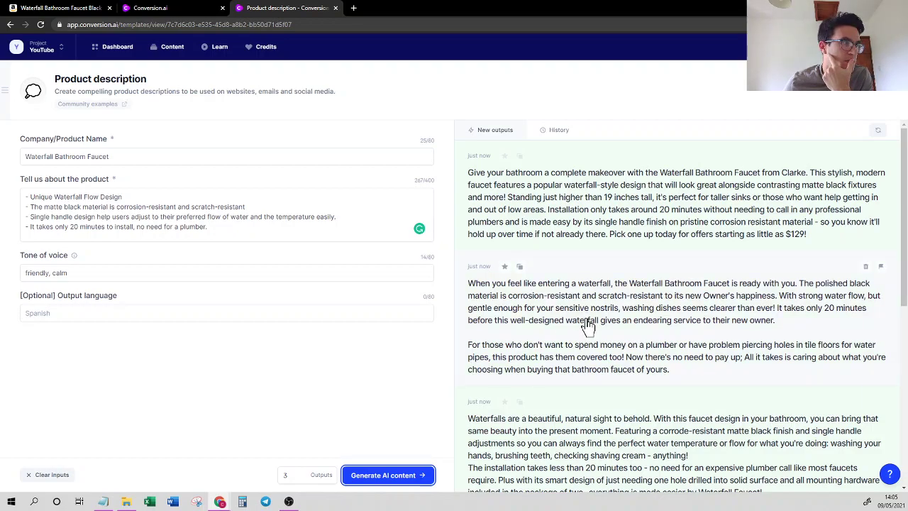
scroll(578, 333, down, 2)
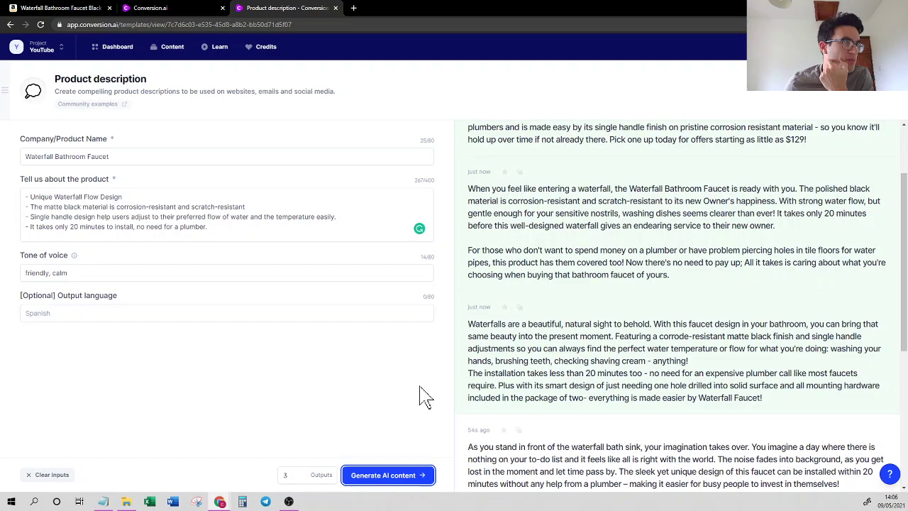
mouse_move(674, 361)
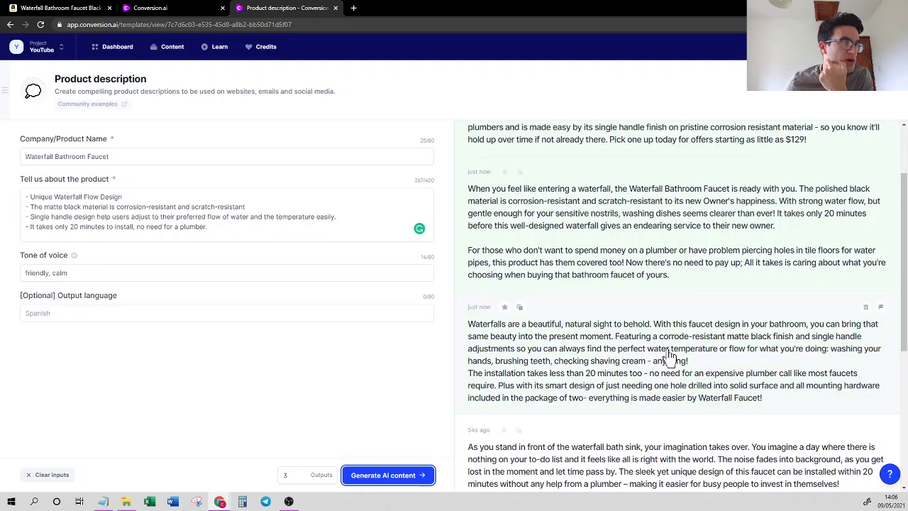
click(597, 358)
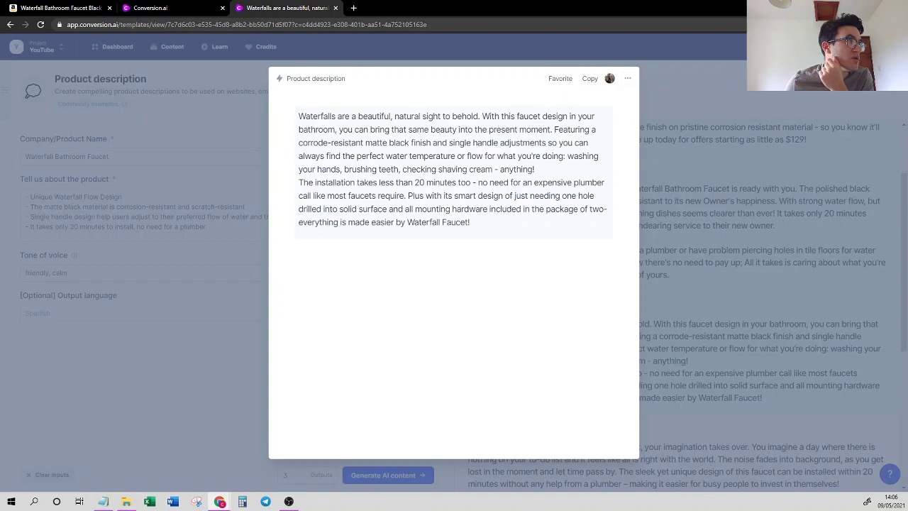
drag(315, 169, 499, 169)
click(493, 195)
mouse_move(315, 182)
mouse_down()
mouse_move(478, 196)
mouse_move(483, 183)
mouse_up()
click(476, 196)
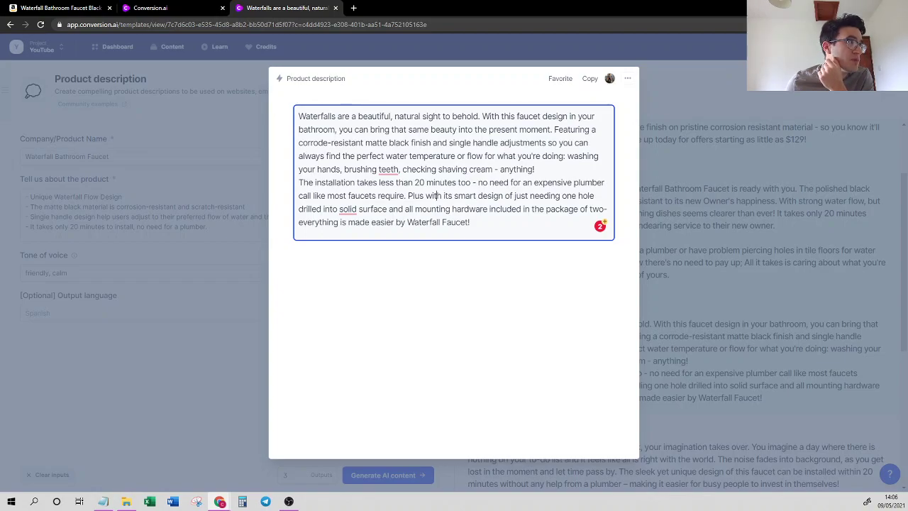
drag(407, 196, 292, 115)
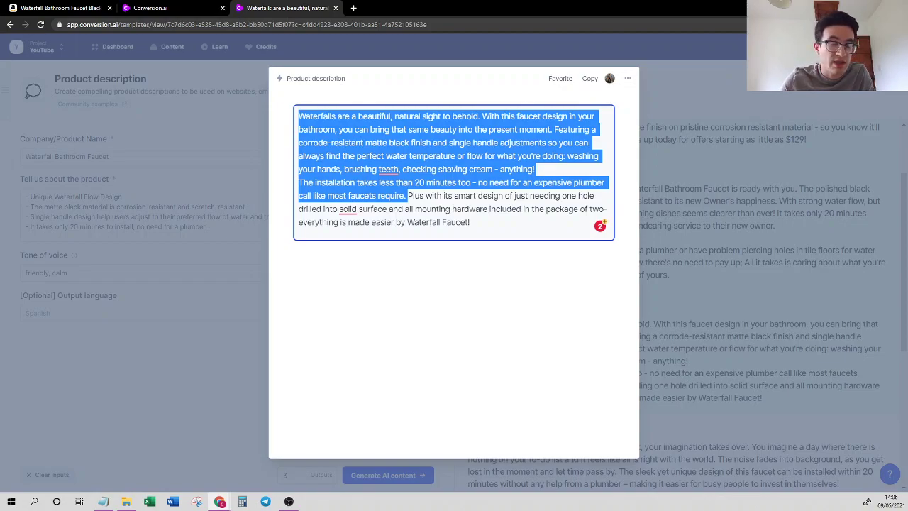
click(217, 234)
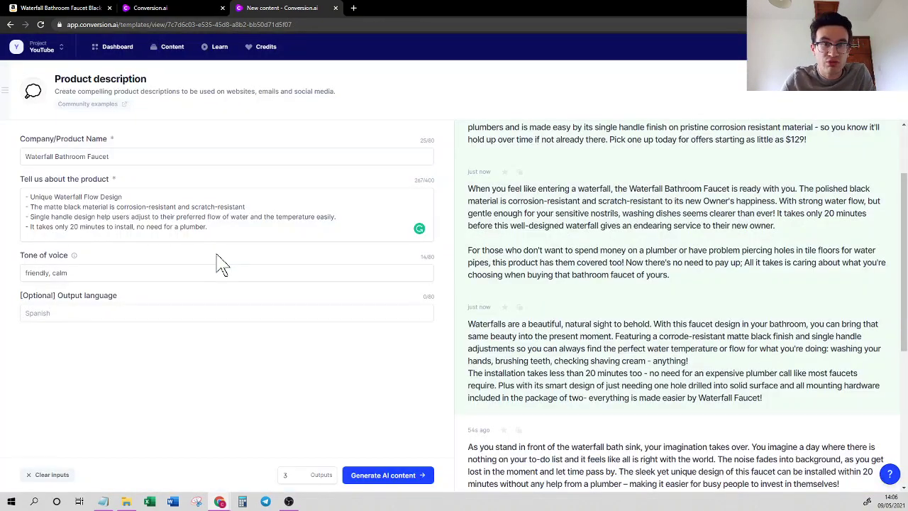